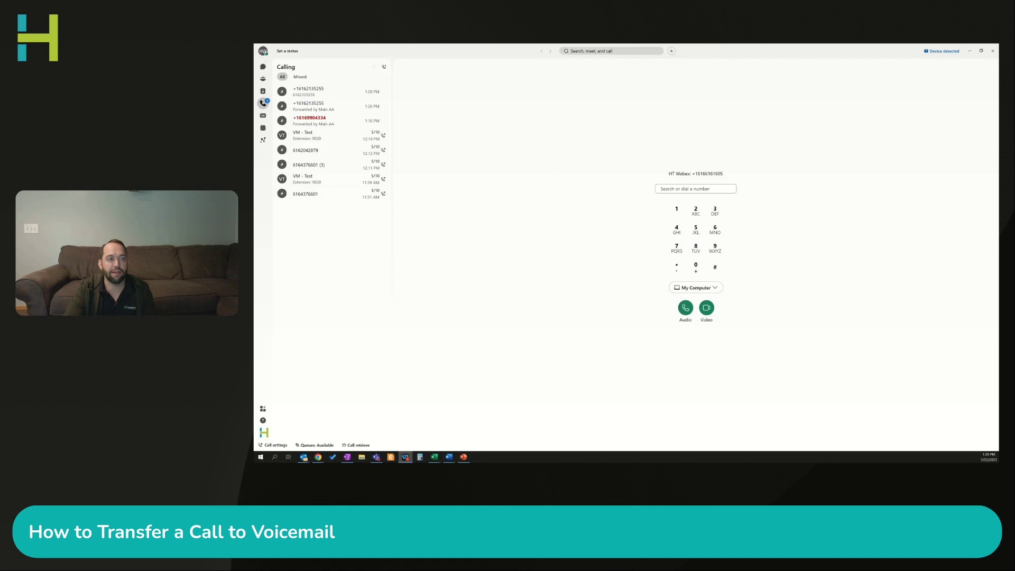
pyautogui.click(262, 51)
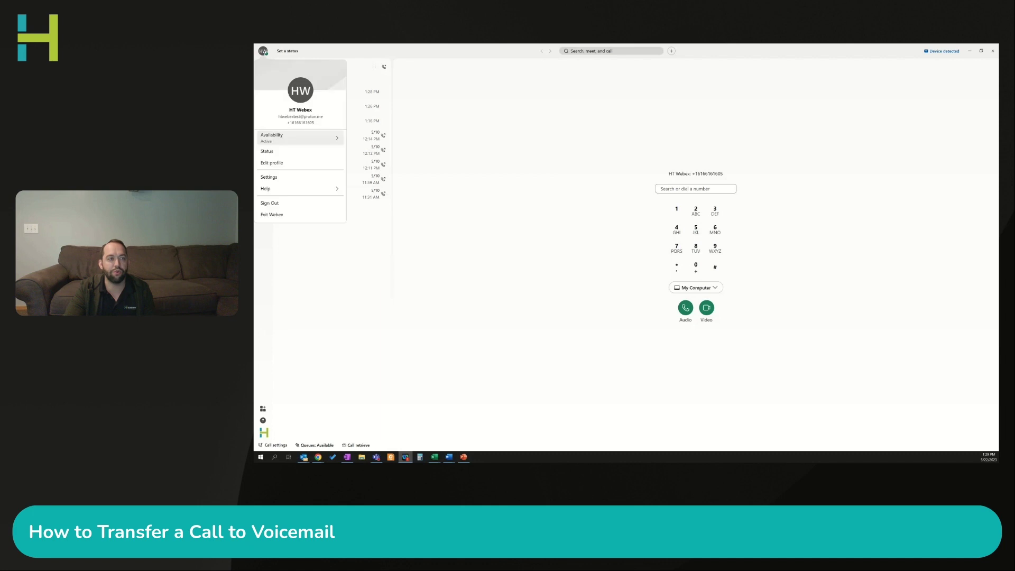
pyautogui.click(292, 137)
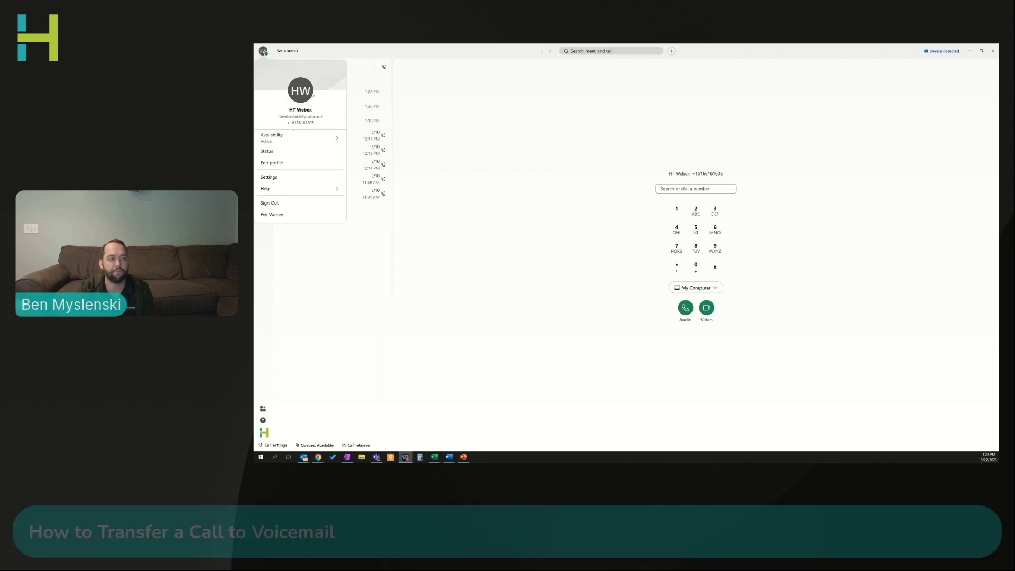
pyautogui.press('Escape')
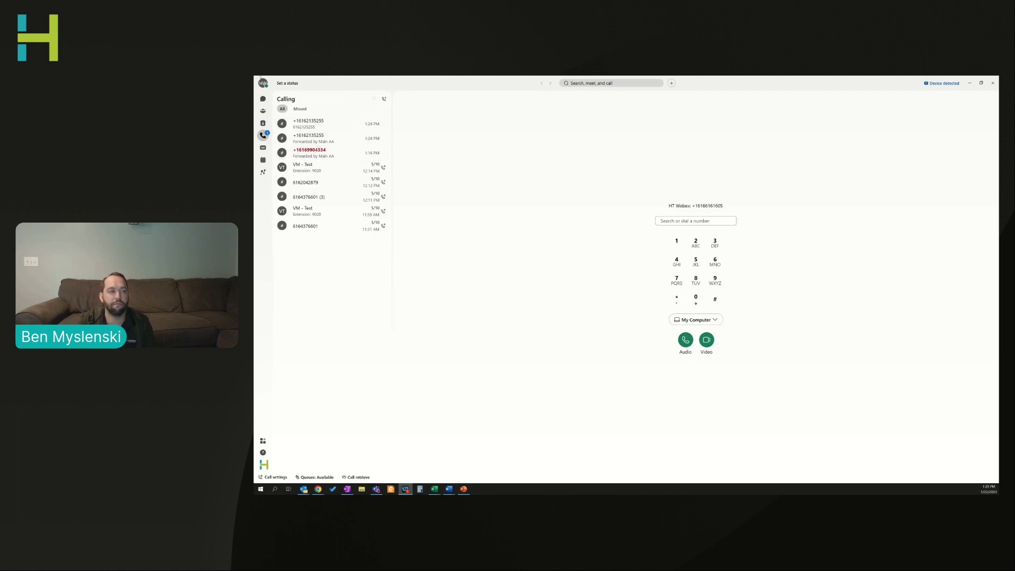
pyautogui.click(263, 83)
pyautogui.moveTo(272, 168)
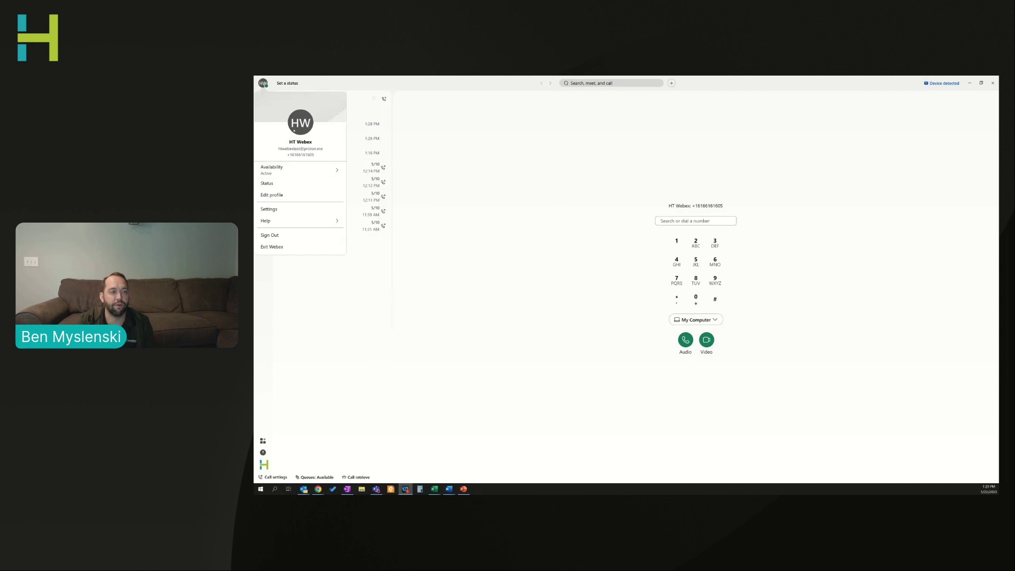
pyautogui.click(272, 195)
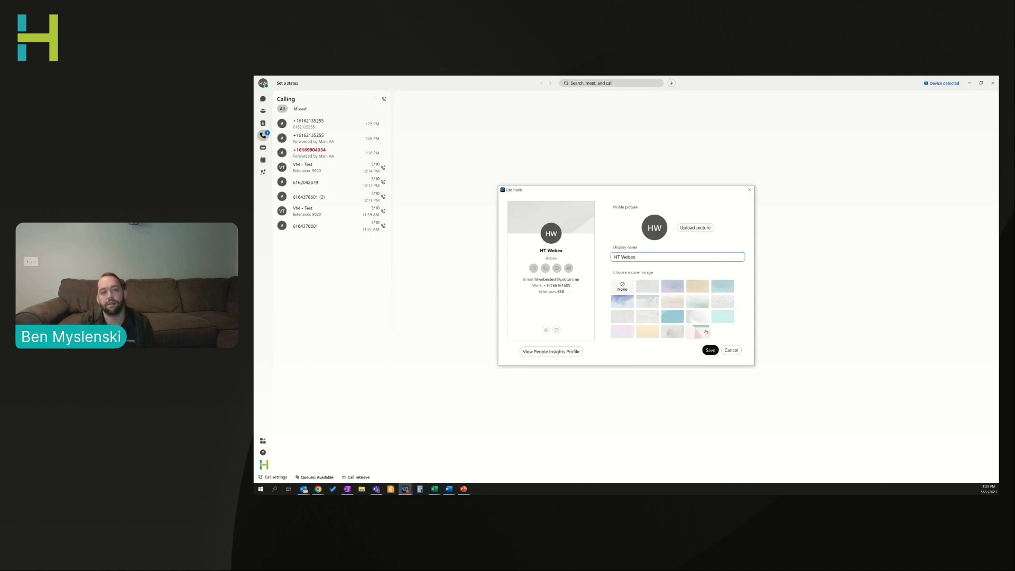
pyautogui.click(730, 350)
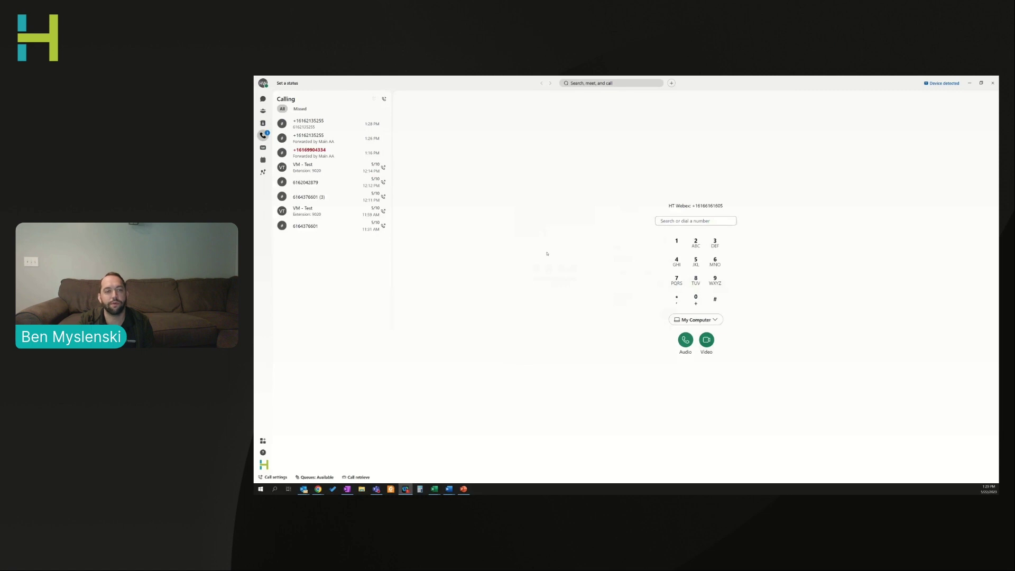
pyautogui.click(676, 298)
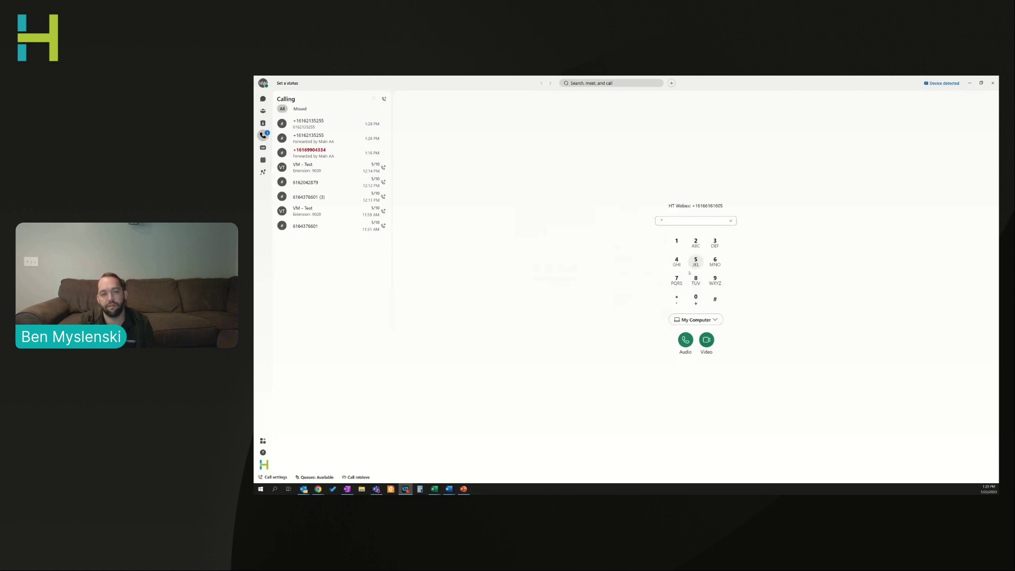
pyautogui.press('BackSpace')
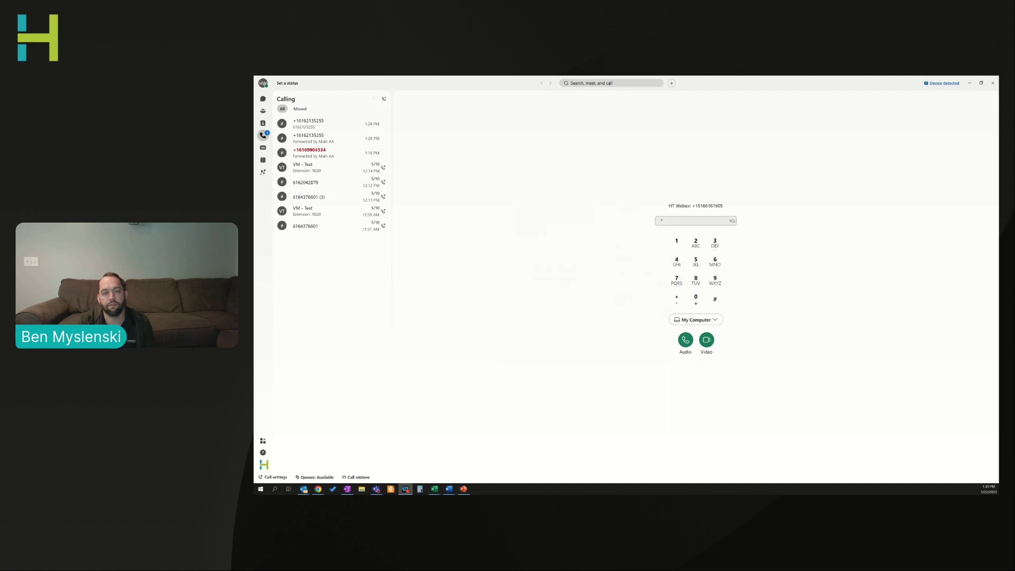